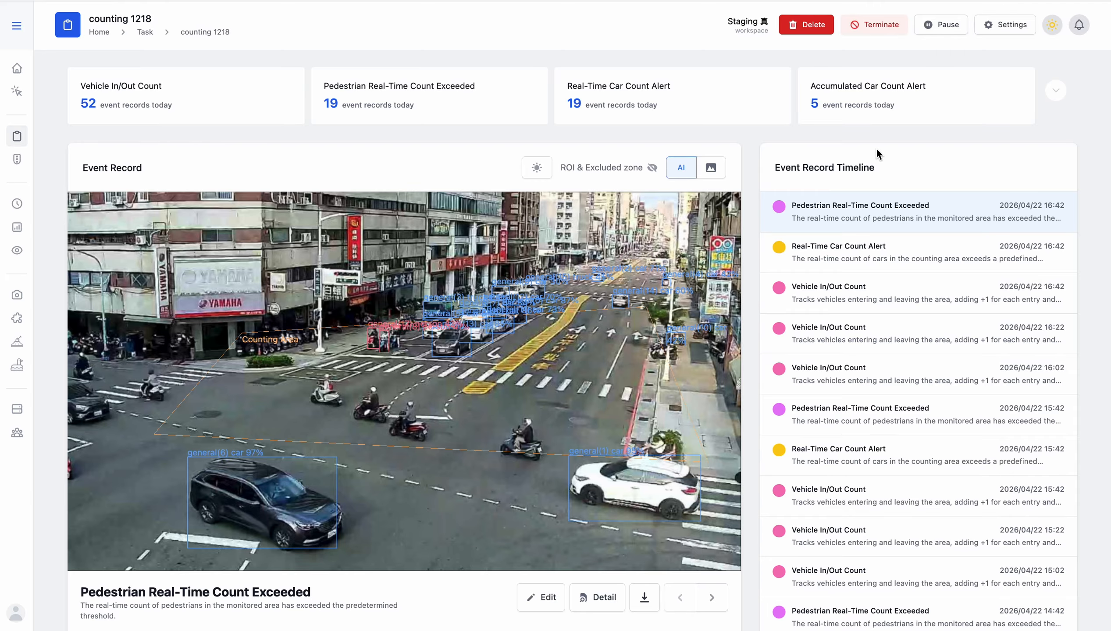
Step: Expand the event summary to show all event types and view the event record image without AI annotations
click(1056, 92)
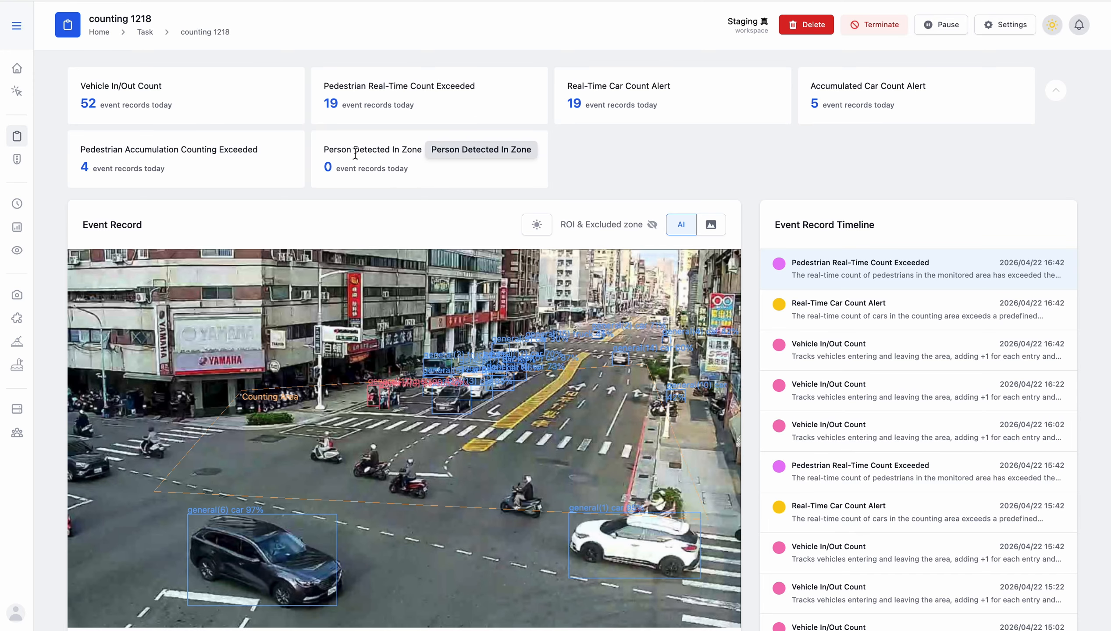
scroll(355, 154, down, 2)
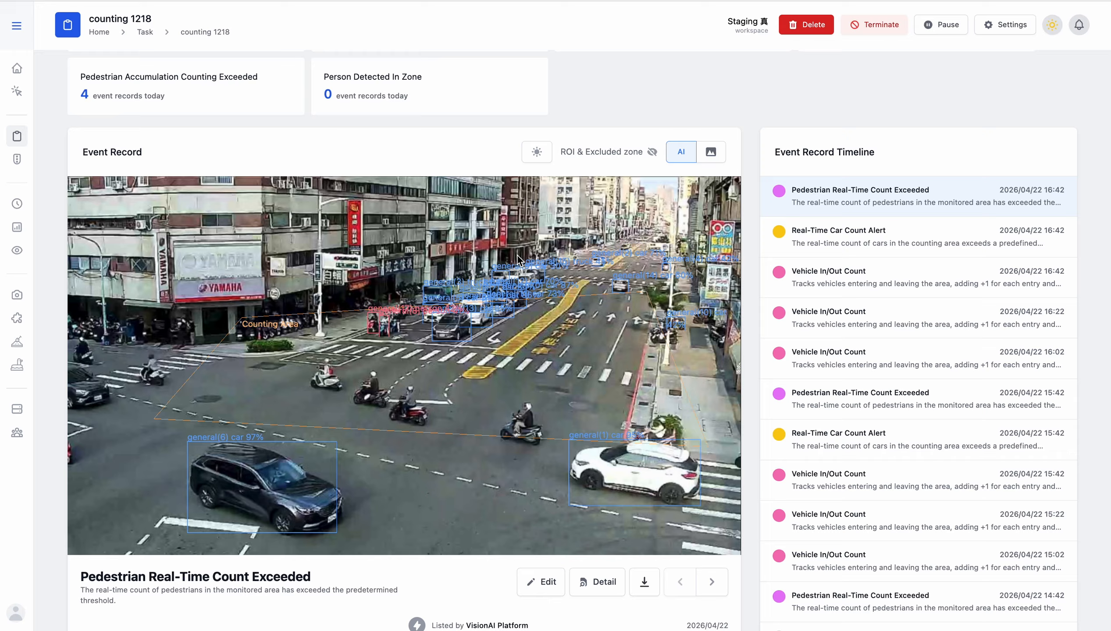
click(712, 153)
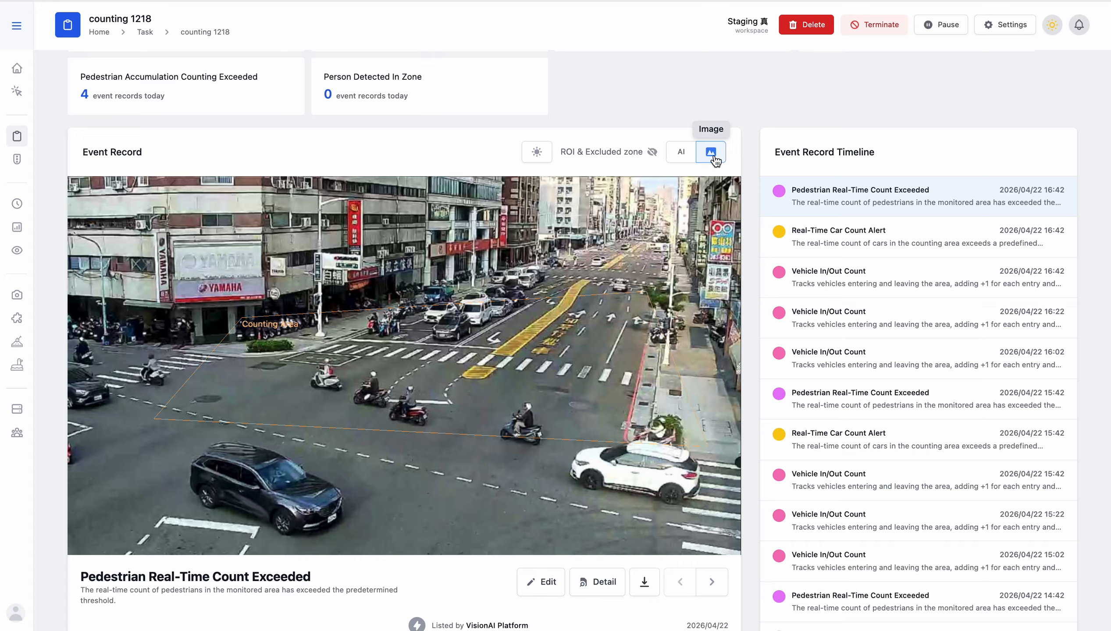
Step: Open the task's Video Recording settings for editing, save them with recording off for every event type, and close the settings
click(1003, 30)
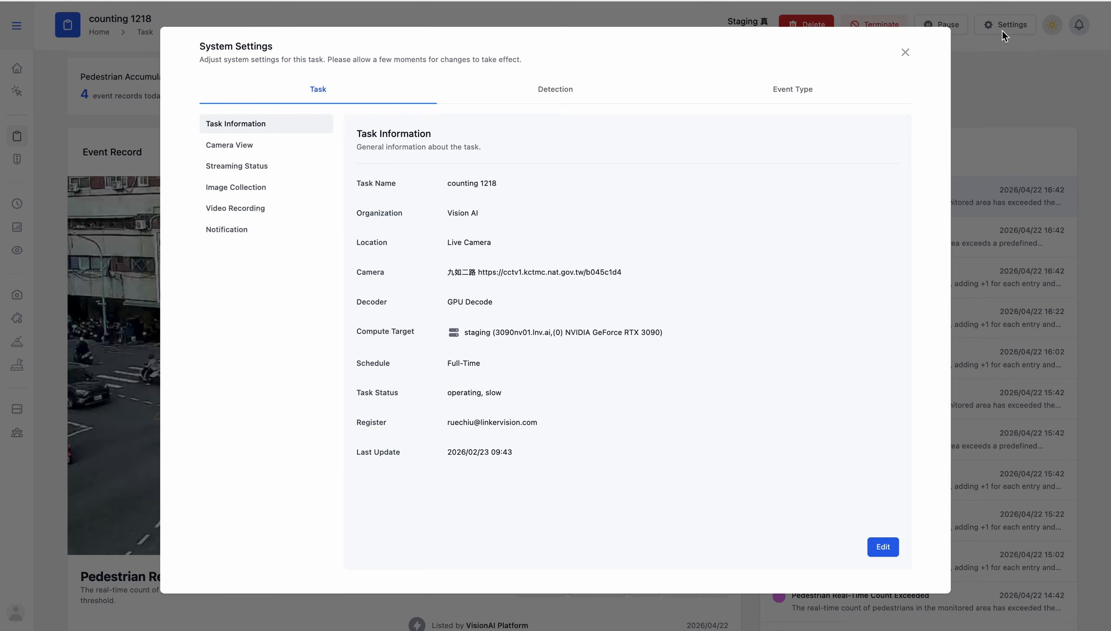
click(232, 210)
click(883, 546)
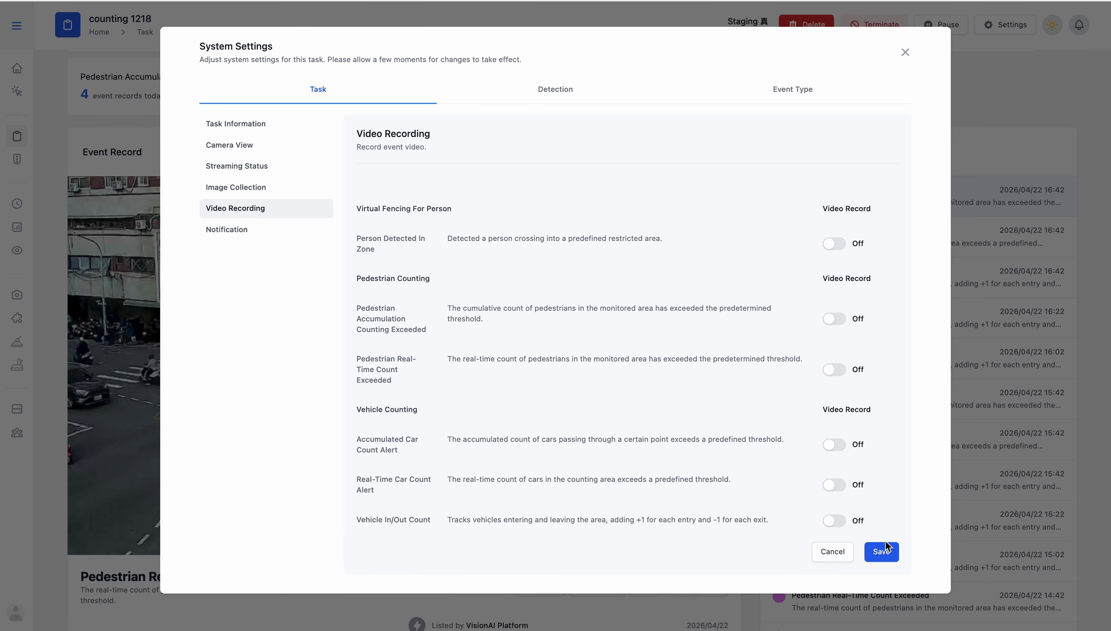
scroll(850, 470, down, 1)
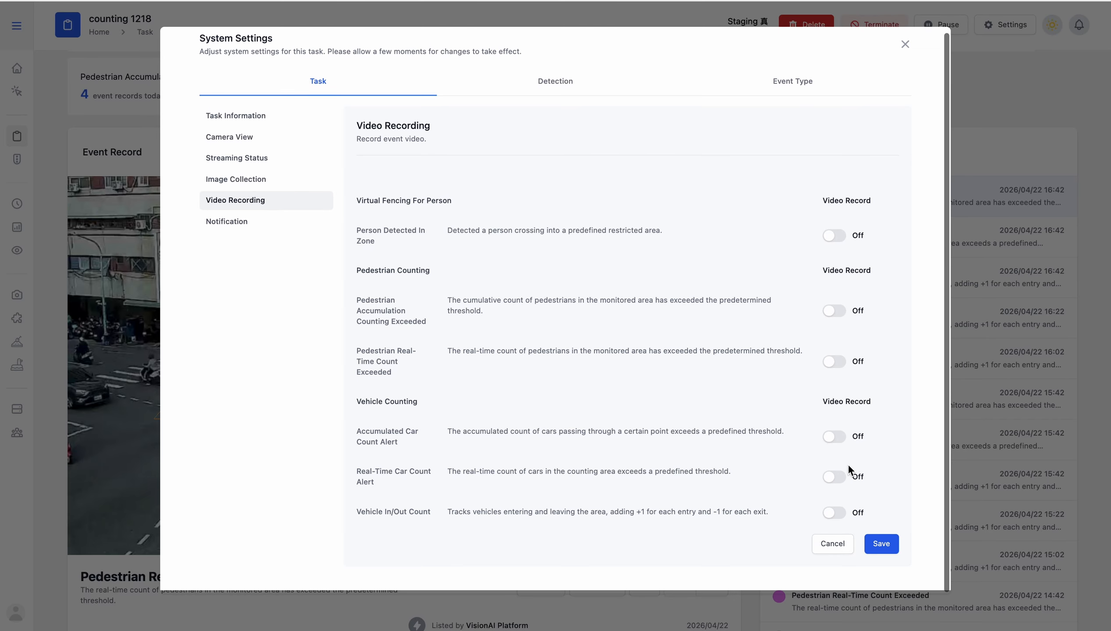
click(881, 546)
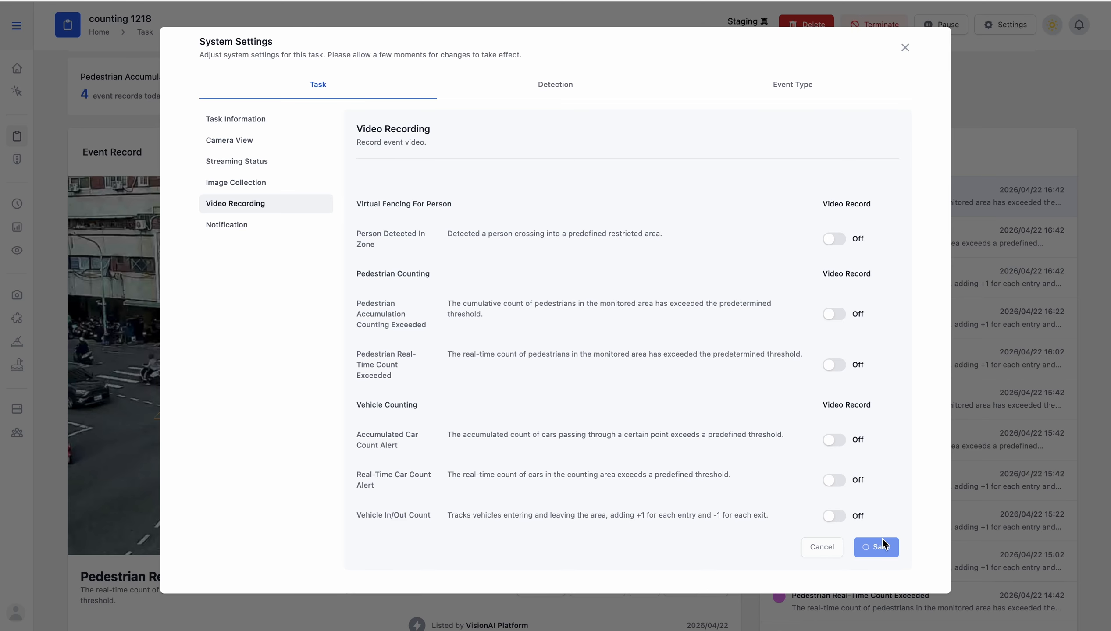
click(906, 55)
Step: Try out the brightness and contrast adjustments on the event record image
click(541, 166)
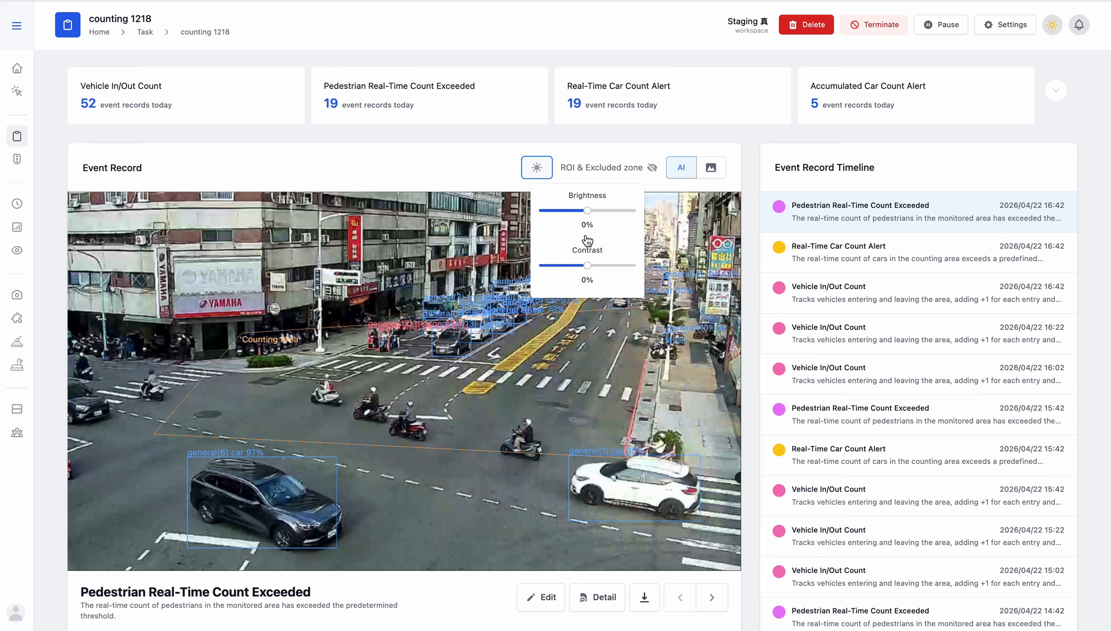
mouse_move(586, 211)
mouse_down()
mouse_move(601, 216)
mouse_move(577, 216)
mouse_move(587, 216)
mouse_up()
drag(585, 267, 588, 269)
mouse_move(587, 216)
mouse_down()
mouse_move(611, 216)
mouse_move(587, 216)
mouse_up()
click(536, 169)
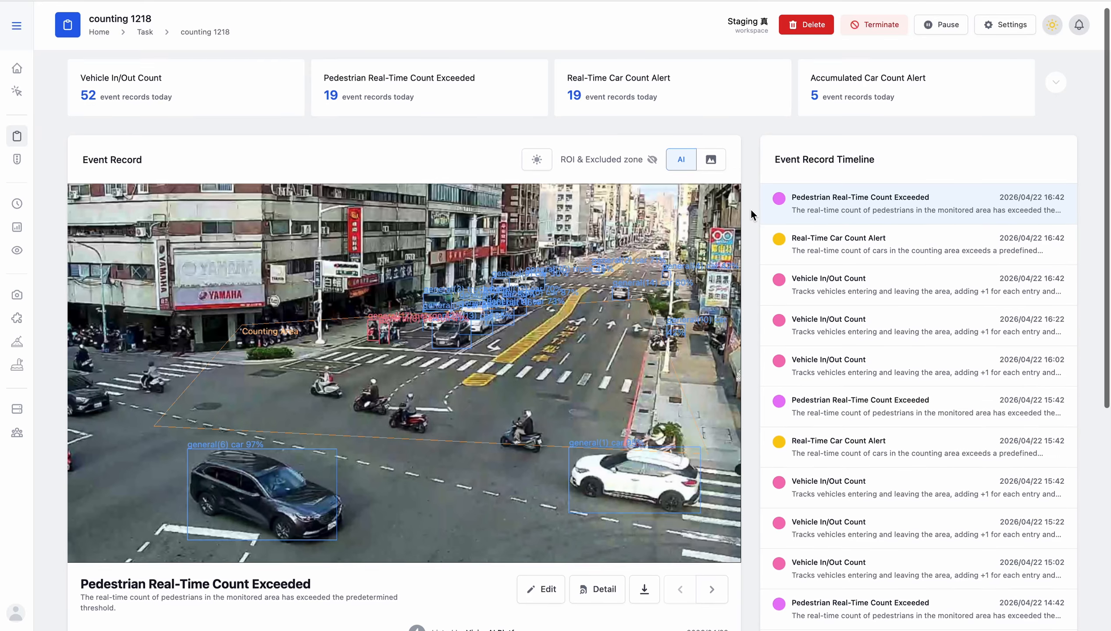
Step: View the 16:42 Real-Time Car Count Alert record and the 16:42 Vehicle In/Out Count record from the event timeline
scroll(751, 213, down, 1)
click(827, 213)
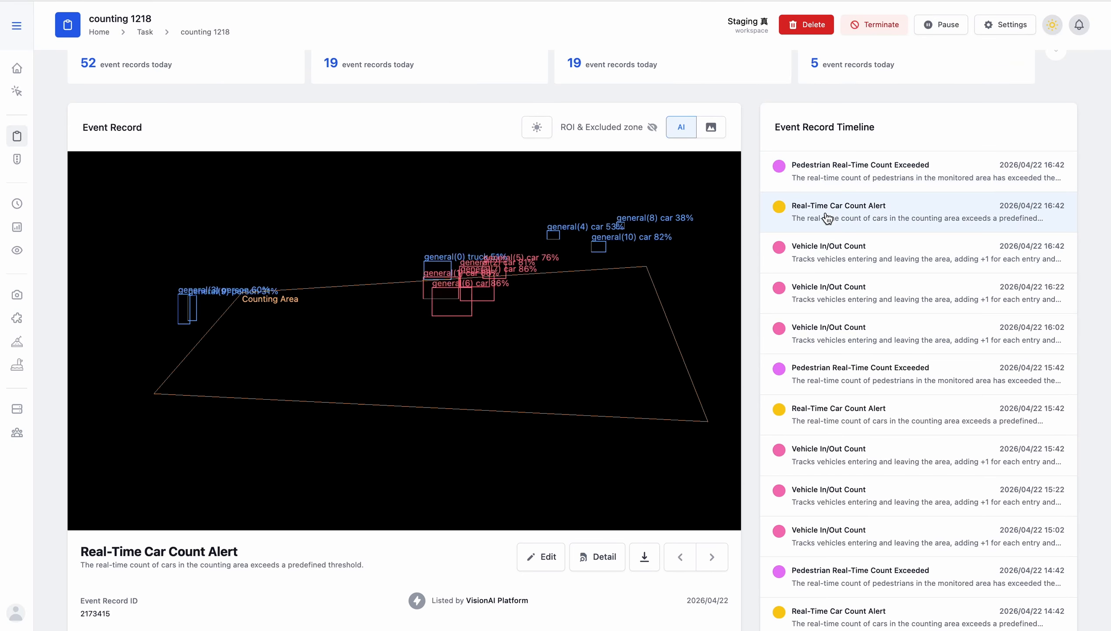
click(827, 252)
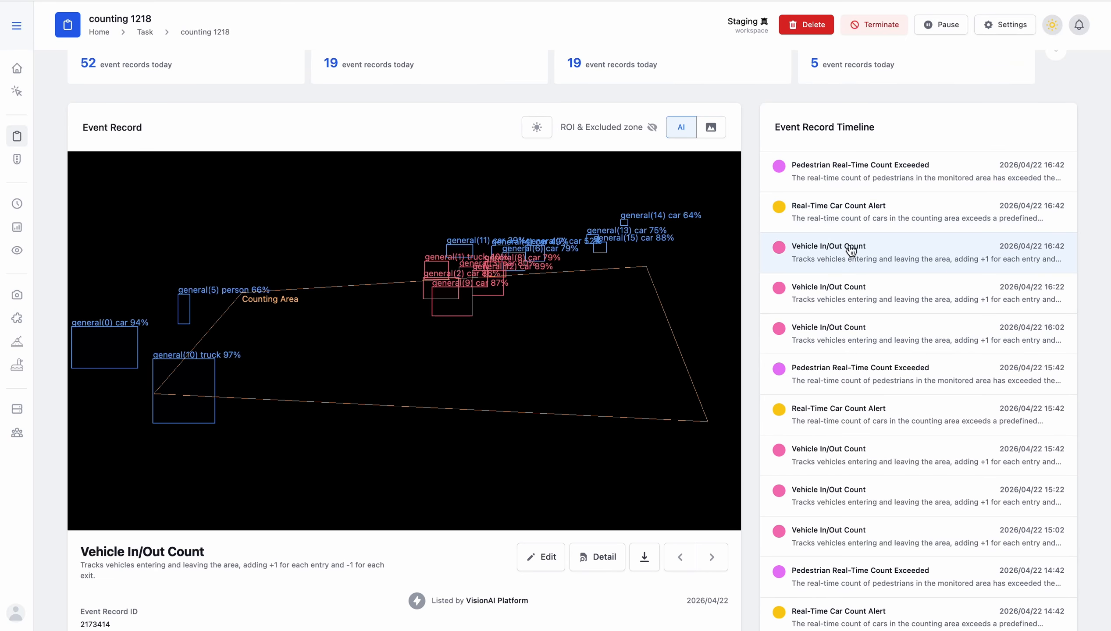
Step: Examine the older entries of the event timeline and the details of the Vehicle In/Out Count record, including its event record ID
scroll(846, 248, down, 1)
scroll(846, 247, down, 15)
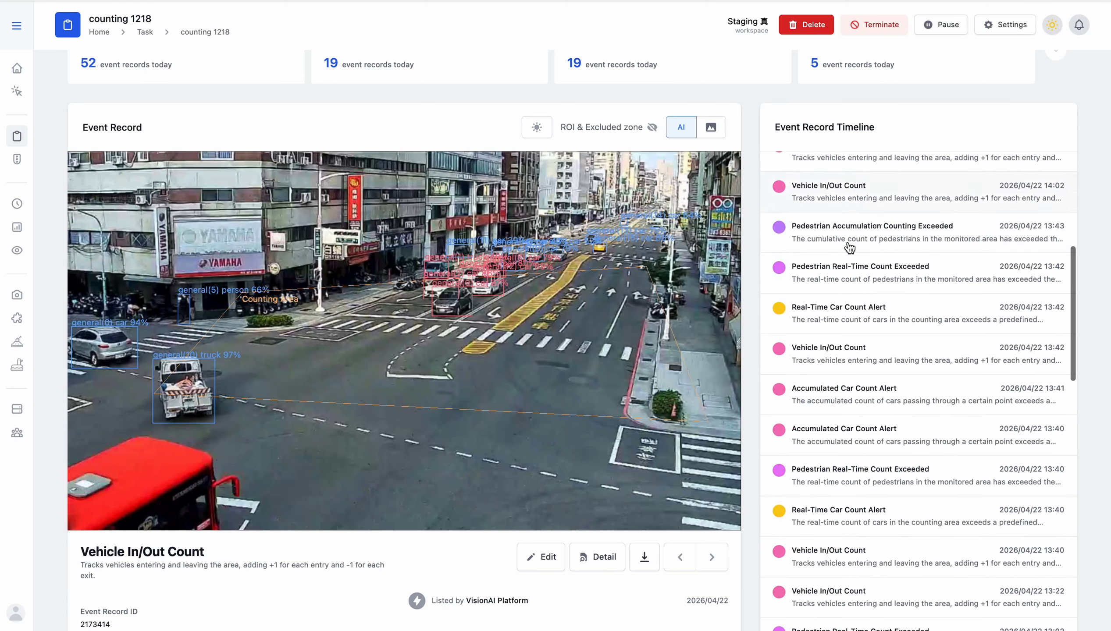
scroll(751, 259, down, 5)
scroll(751, 257, down, 3)
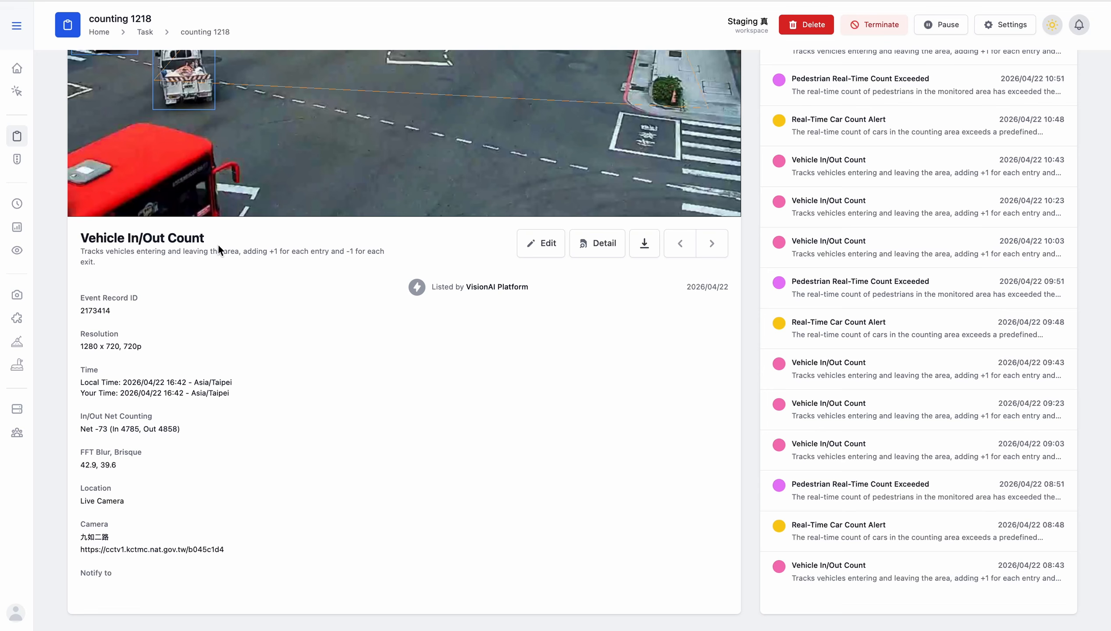
double_click(97, 308)
click(96, 307)
scroll(421, 283, up, 6)
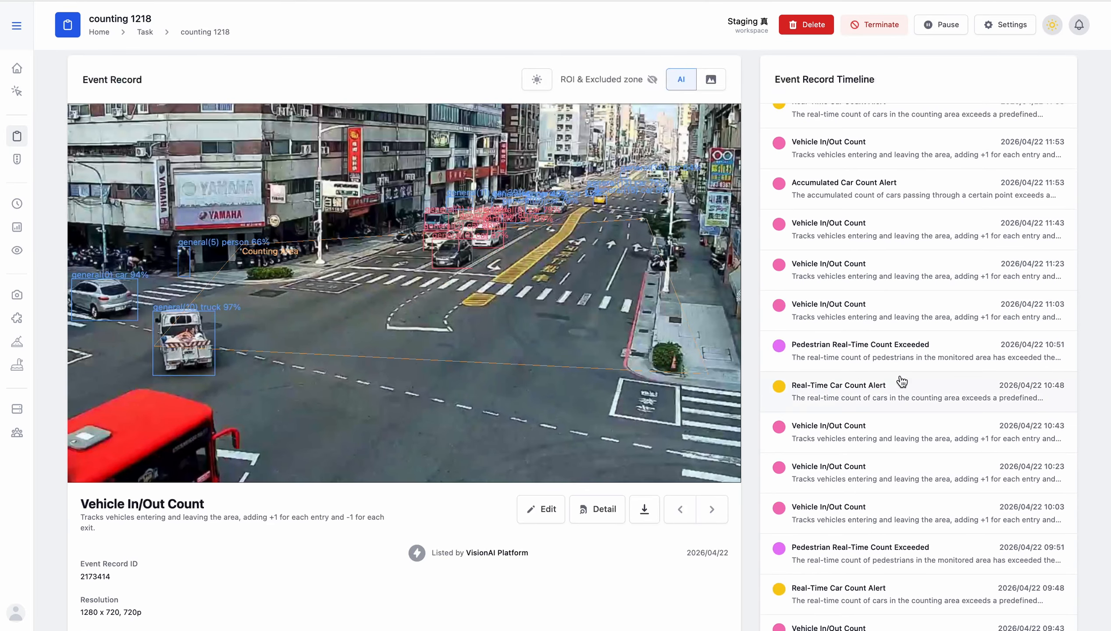
scroll(900, 384, up, 10)
scroll(838, 423, up, 5)
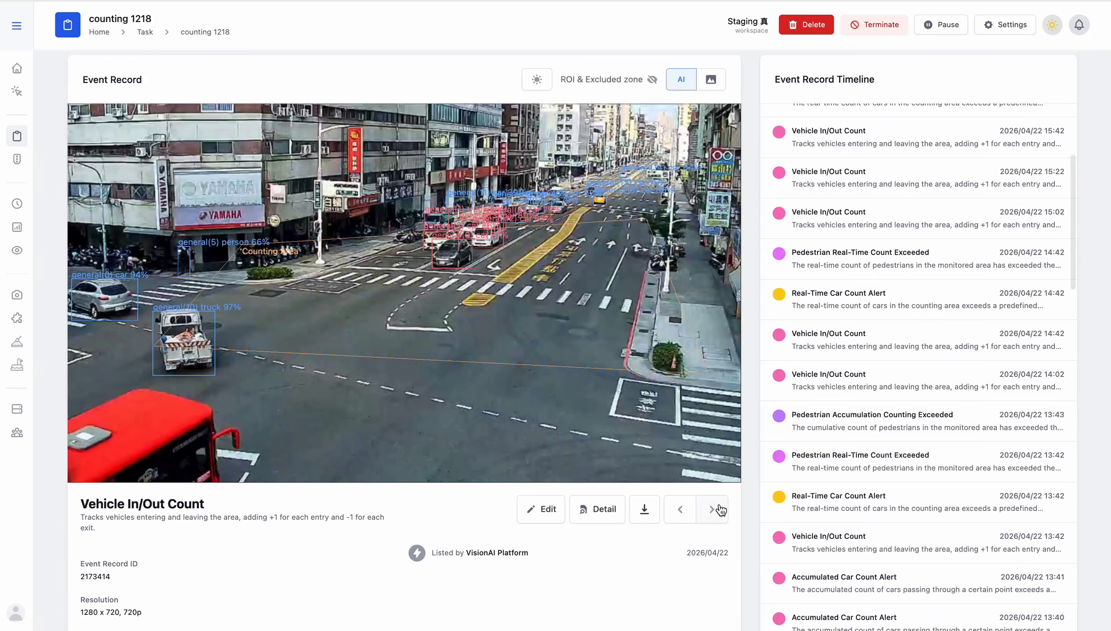
scroll(787, 478, up, 3)
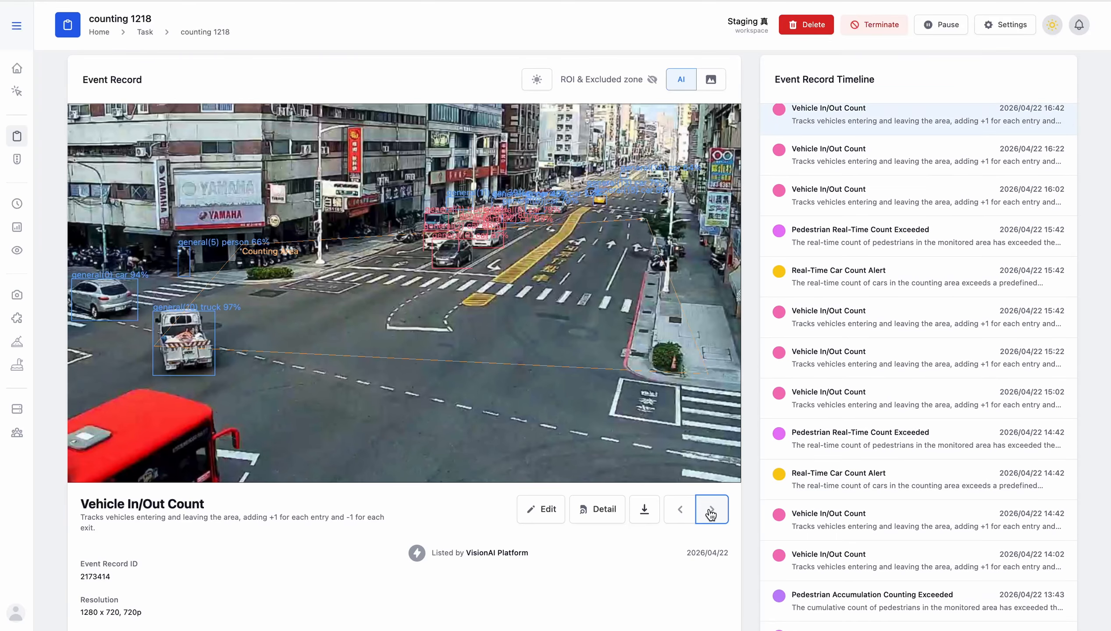
Step: Update the next Vehicle In/Out Count record with status Confirmed and the description "confirmed that a vehicle entered the frame"
click(712, 509)
click(539, 510)
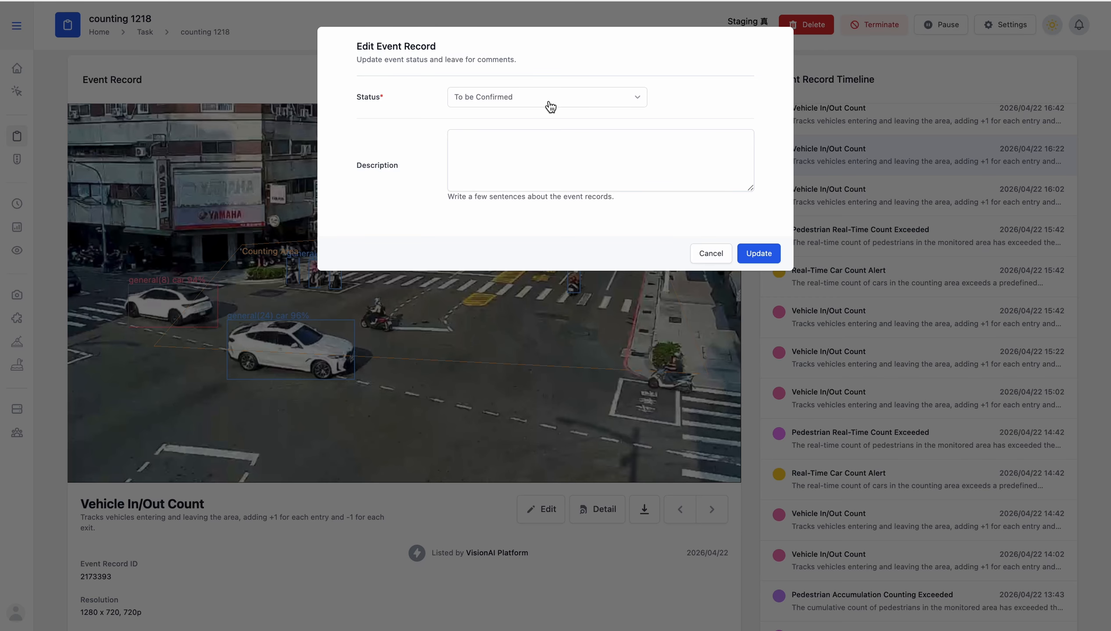
click(550, 106)
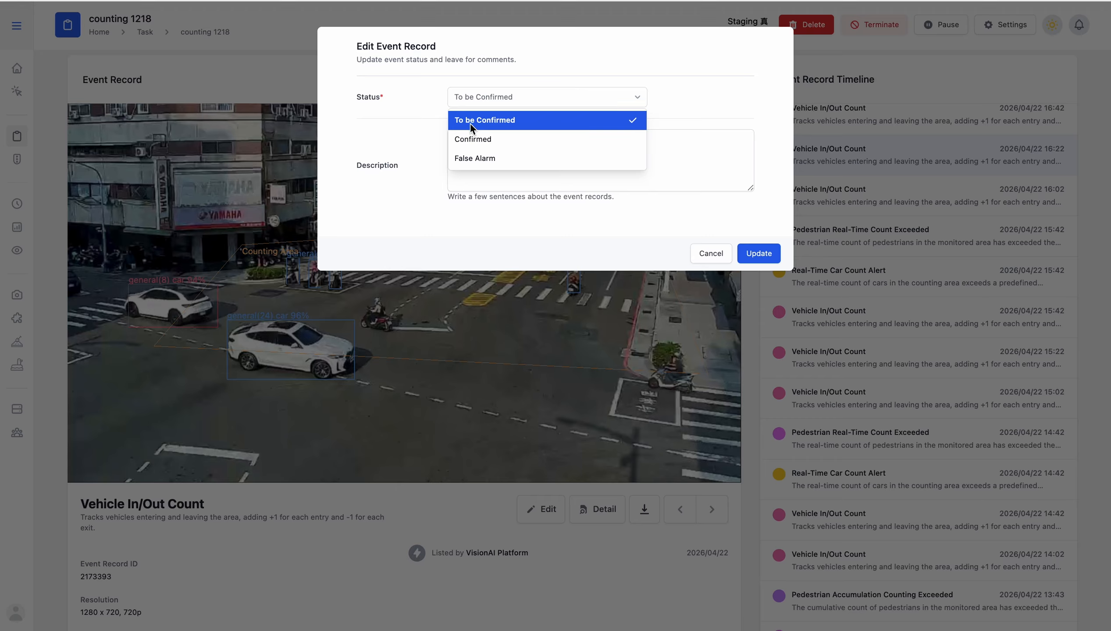
click(480, 144)
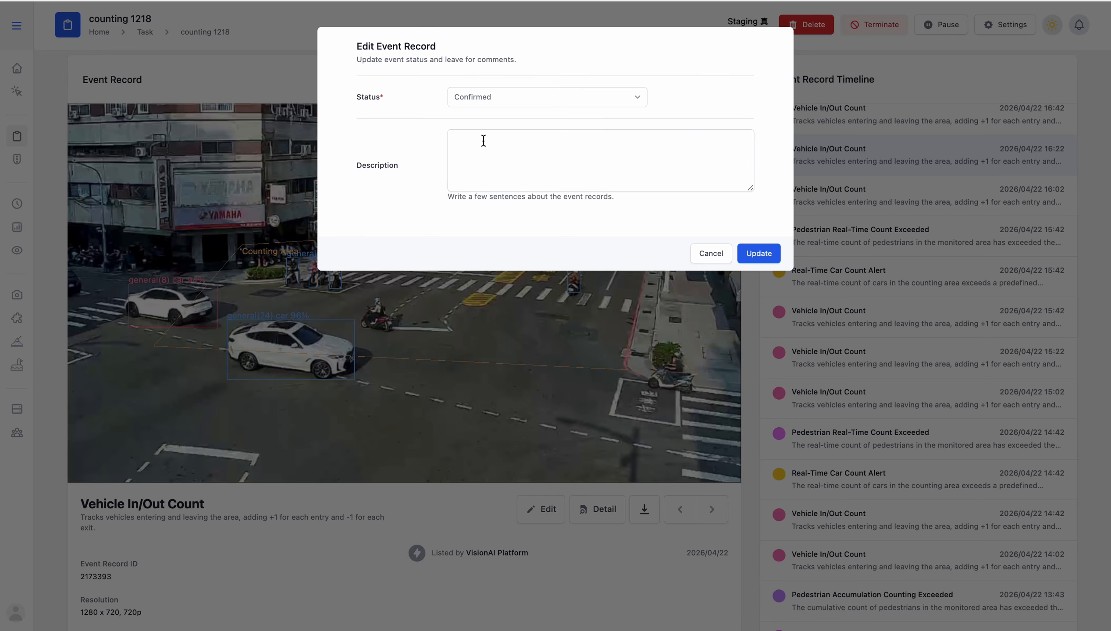
click(480, 148)
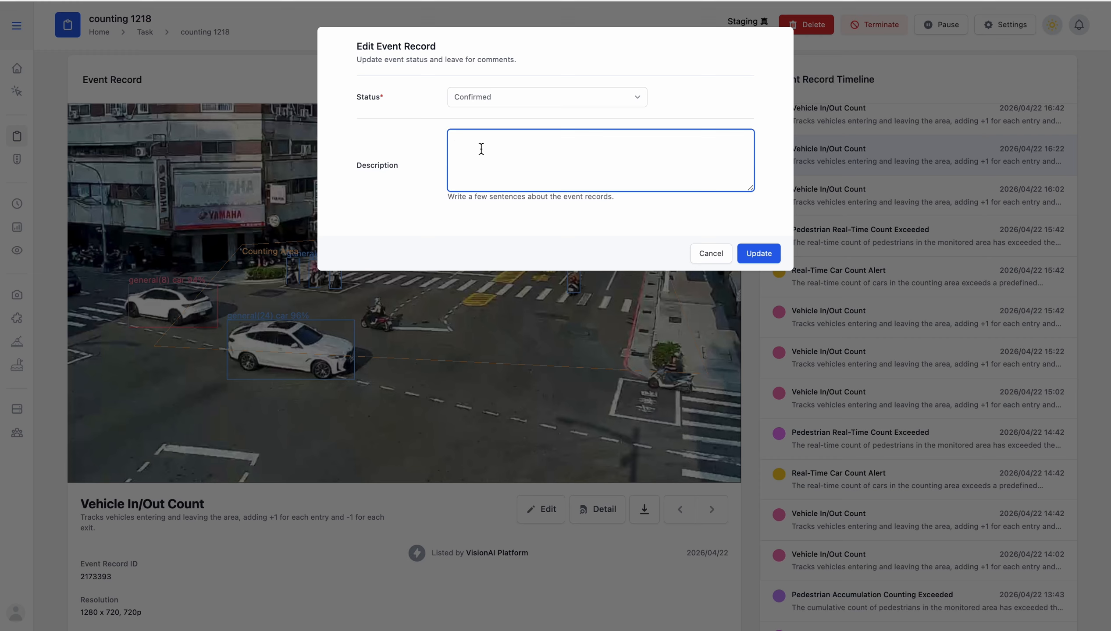
text(confirmed that a vehicle entered the frame)
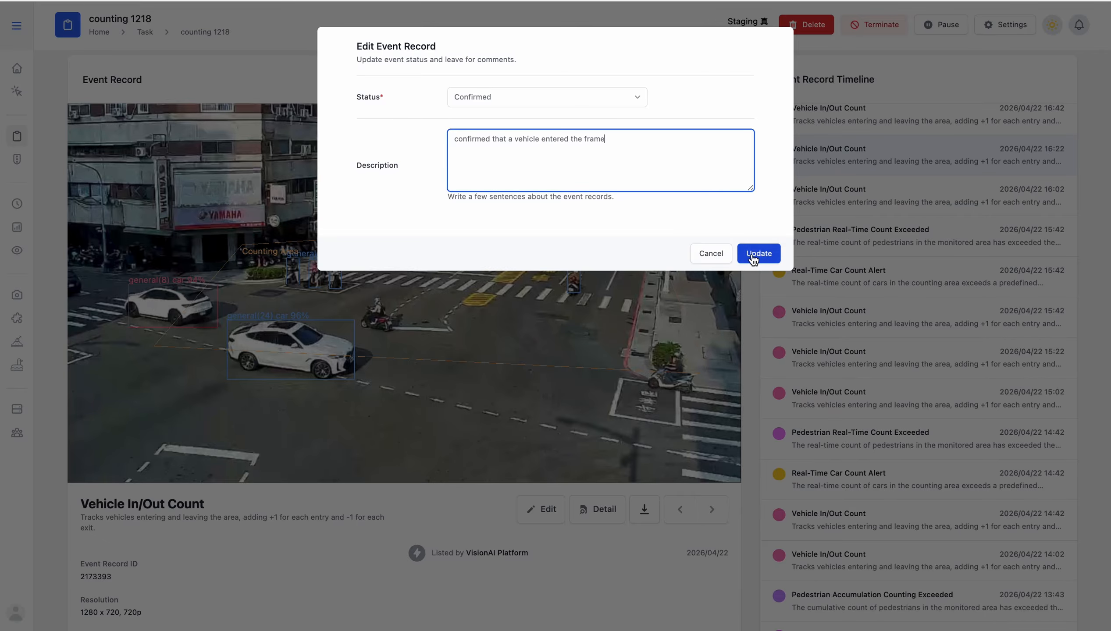
click(754, 254)
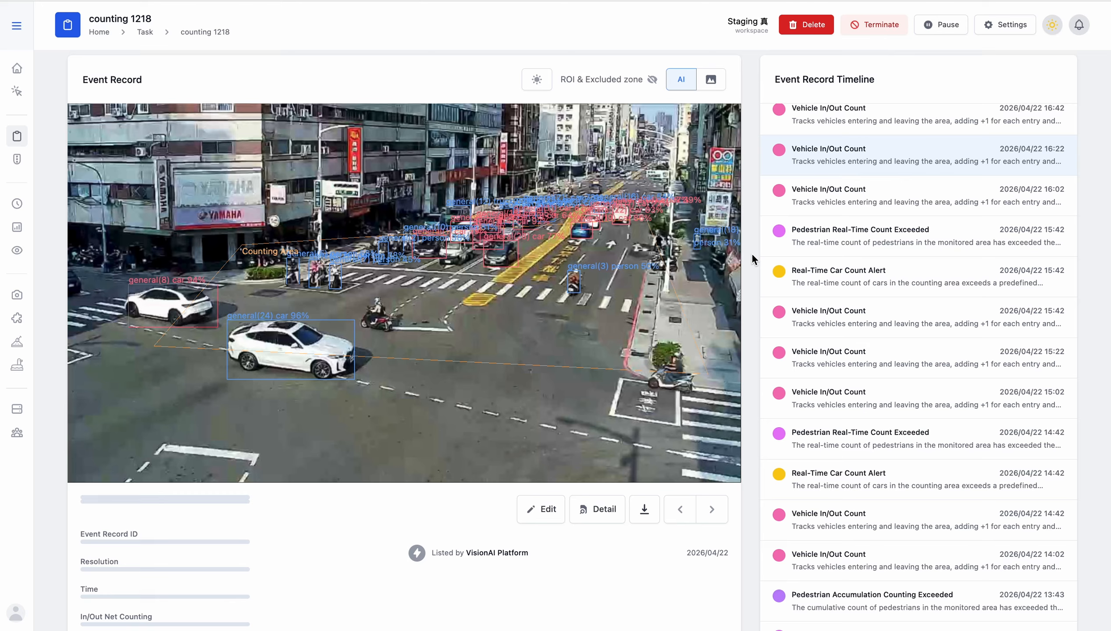
Step: Open the full details of the record and review its detected objects, information and event record history
click(598, 515)
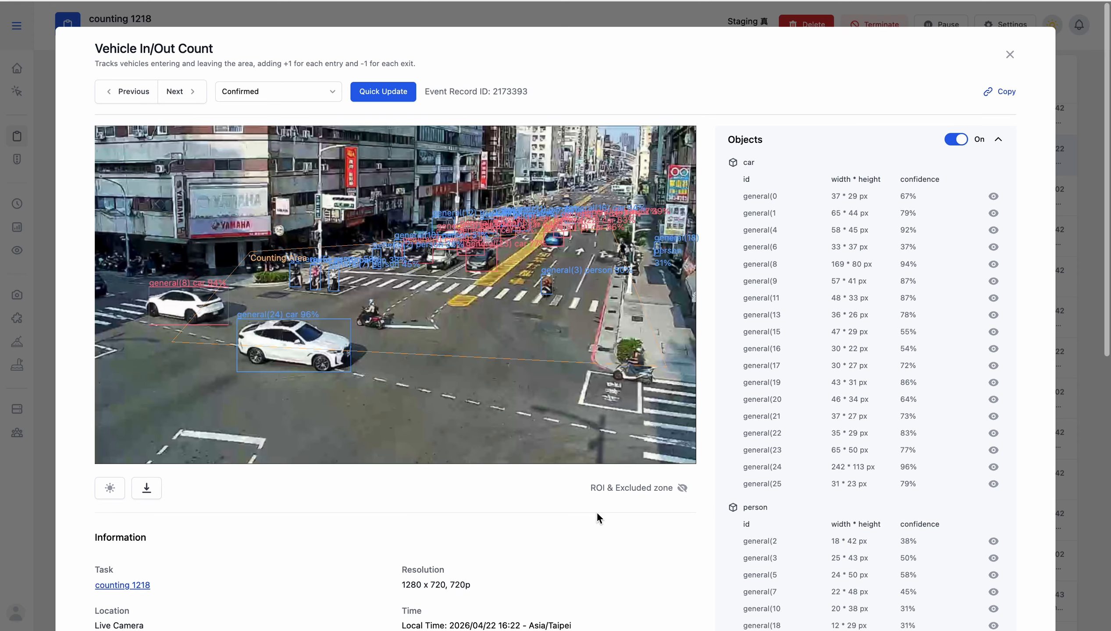
scroll(596, 511, down, 3)
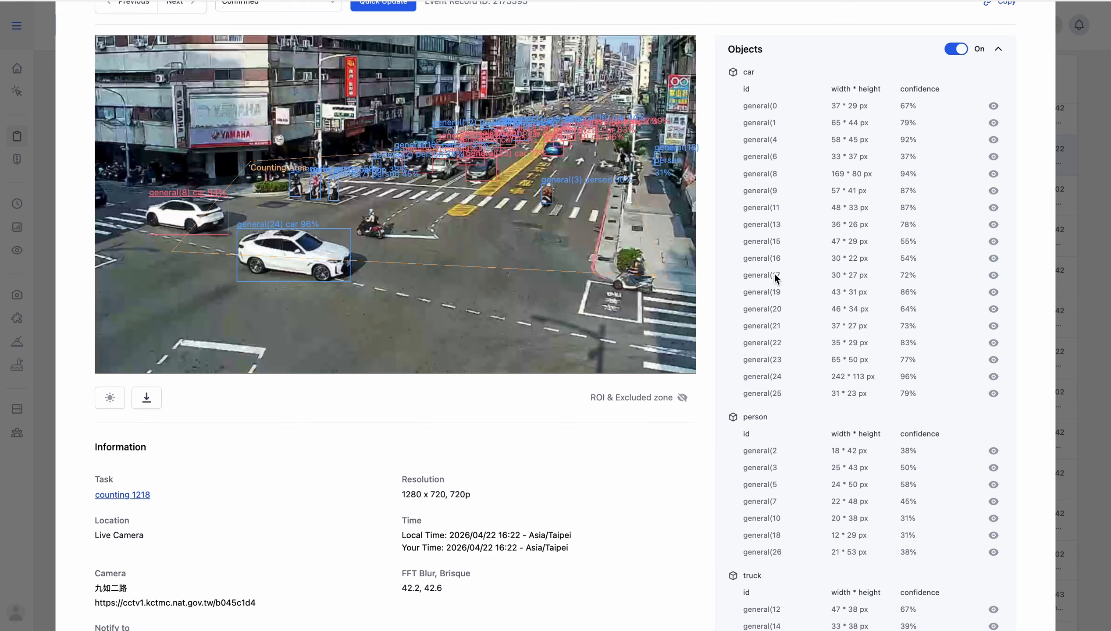
scroll(774, 343, down, 5)
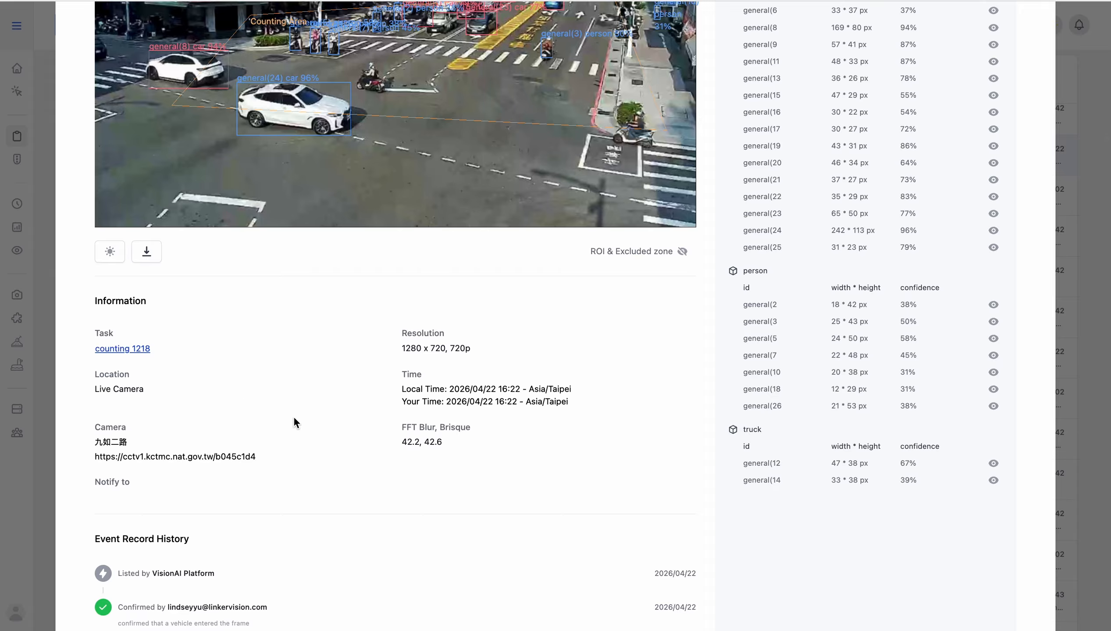
scroll(294, 421, down, 5)
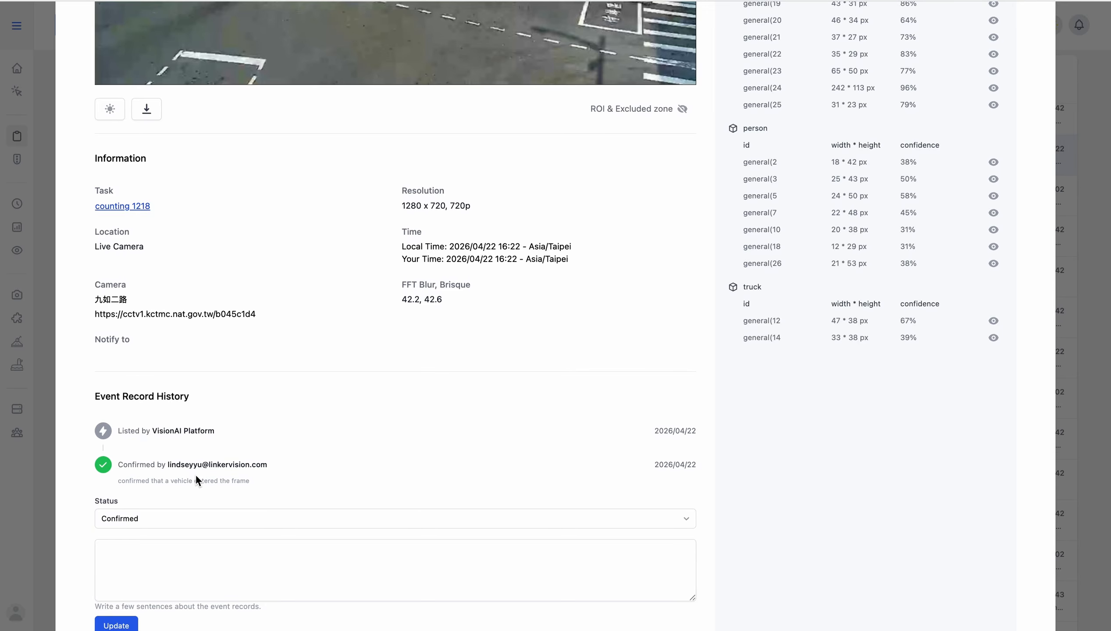
Step: Change the event record's status to False Alarm without a comment and submit the update
scroll(195, 474, down, 3)
click(158, 461)
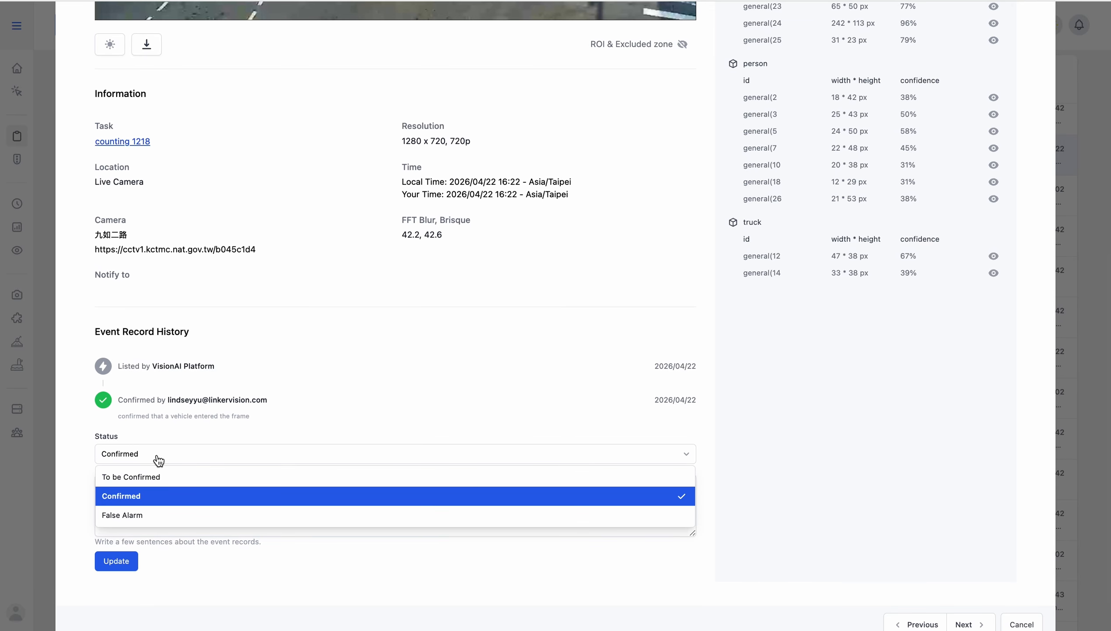
click(132, 515)
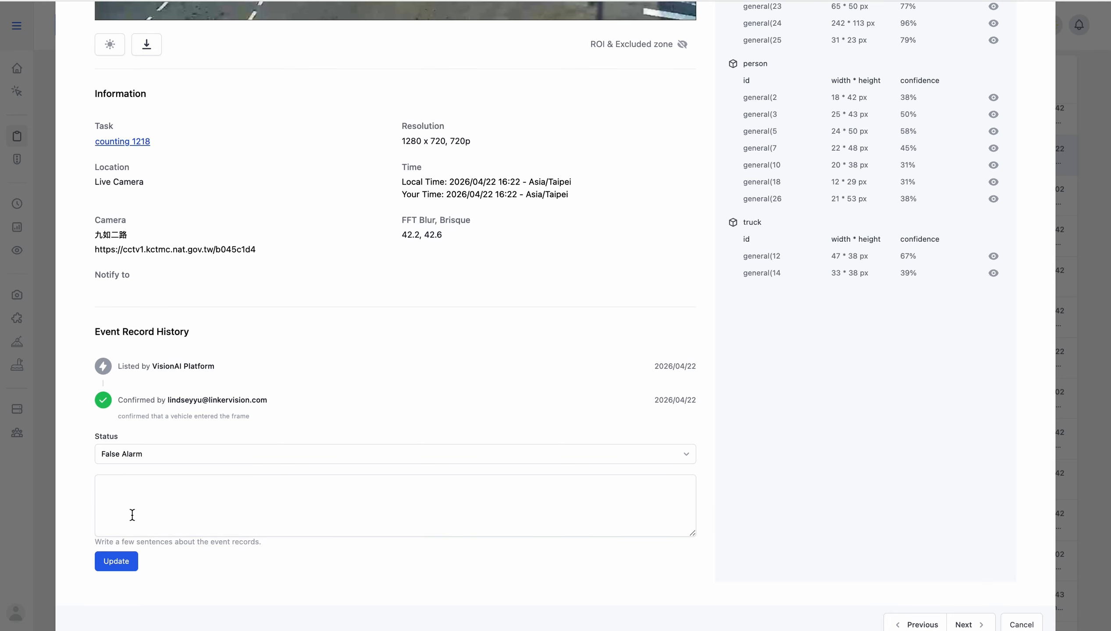
click(140, 496)
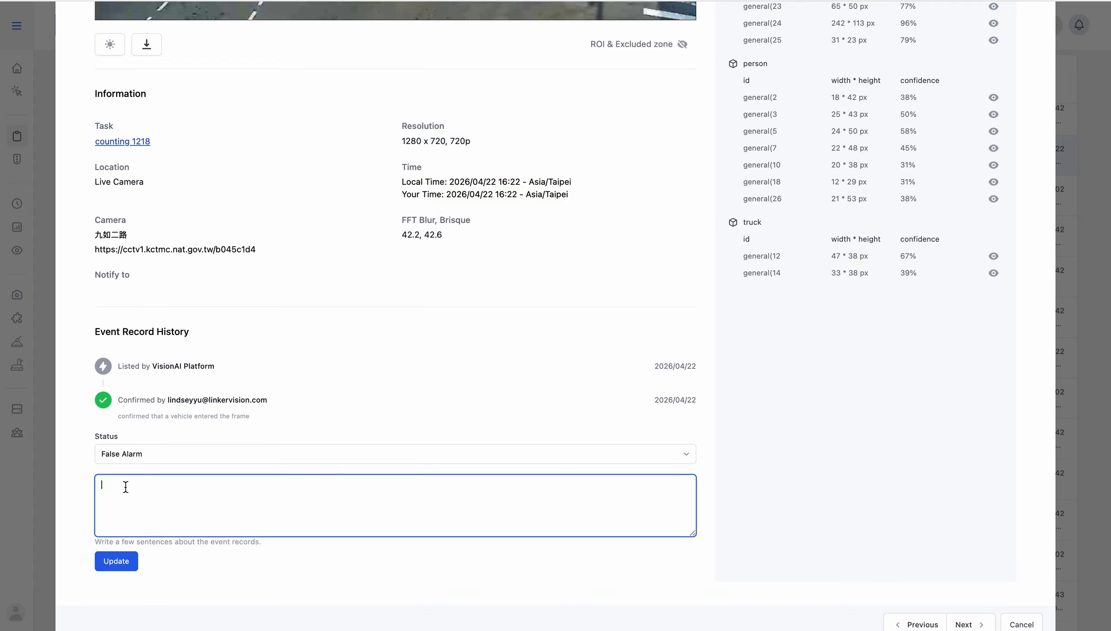
click(124, 559)
Step: Hide the annotations of car objects general(0, general(1, general(4, general(6 and general(8 in the event image
scroll(723, 289, up, 9)
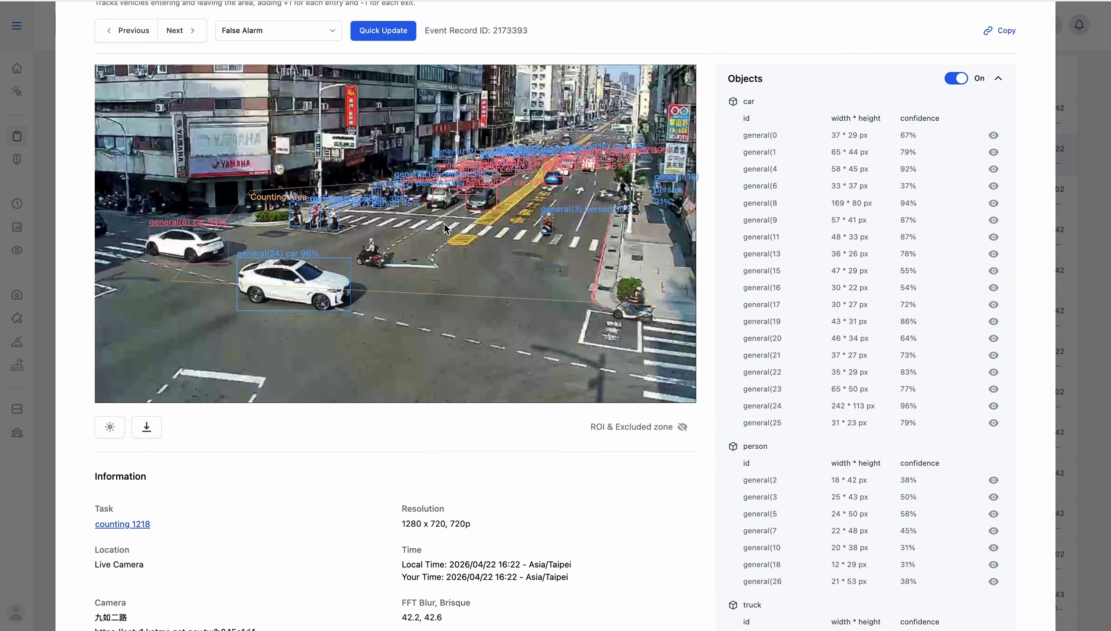
click(994, 136)
click(993, 153)
click(994, 170)
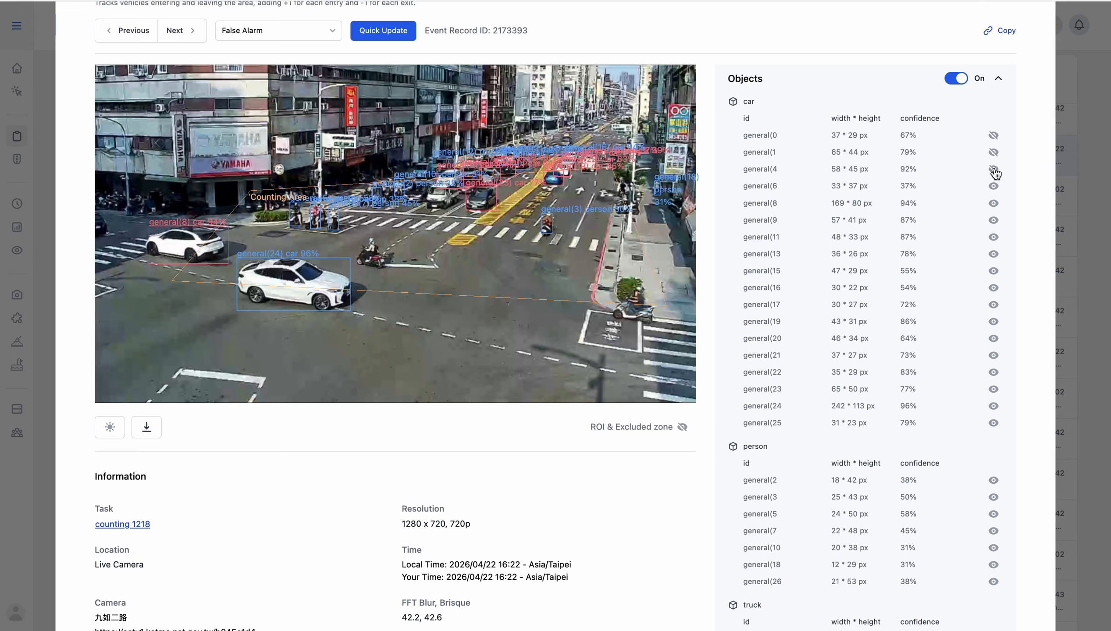
click(995, 188)
click(993, 205)
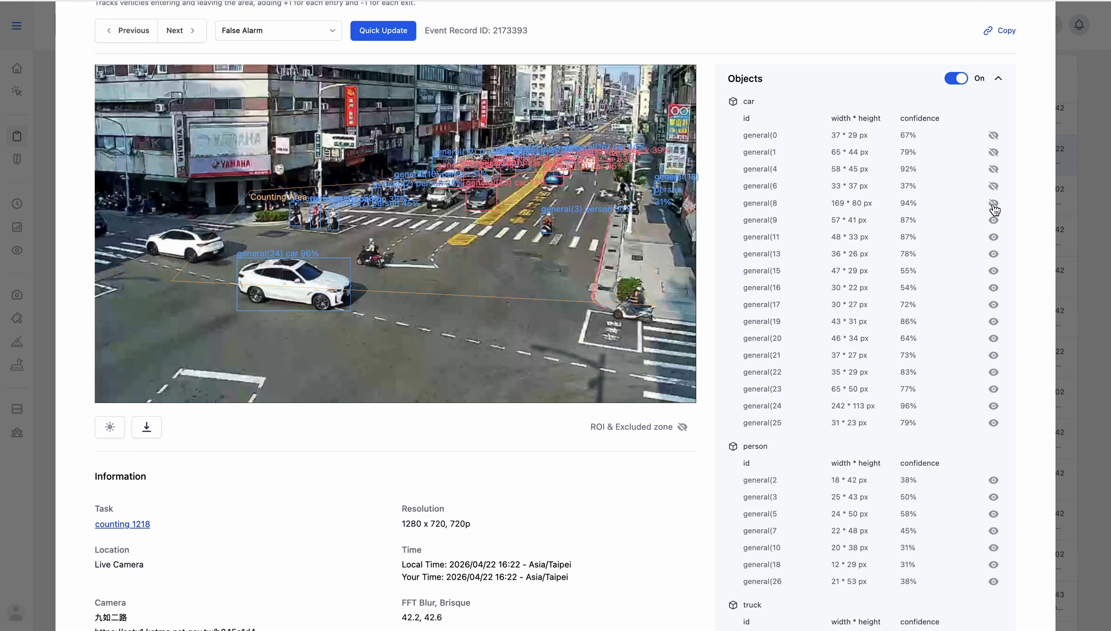